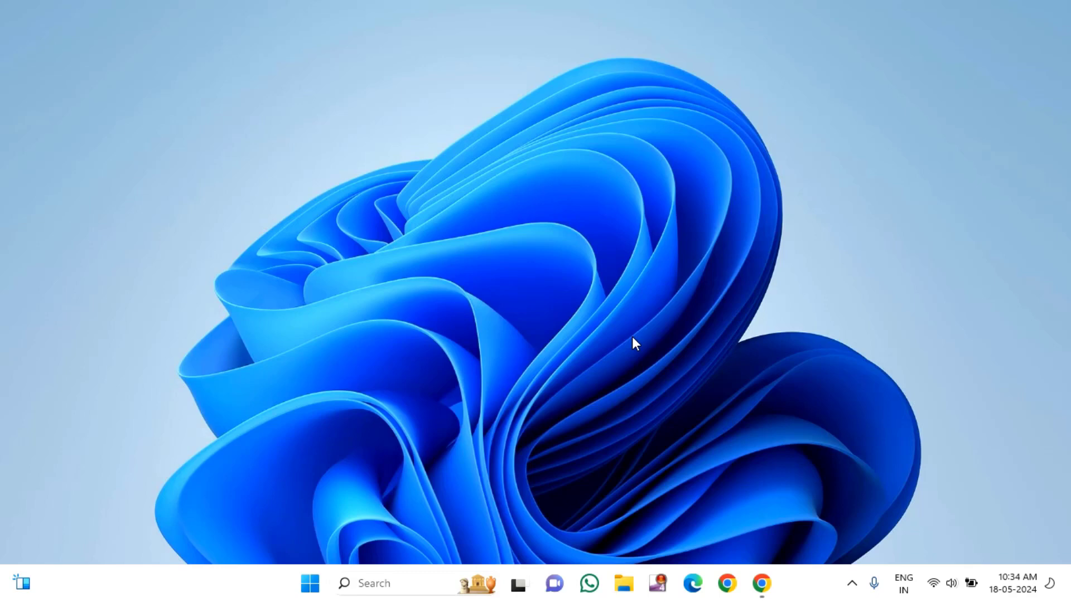
Step: Search the Start menu for secpol.msc
{"action": "left_click", "coordinate": [310, 584]}
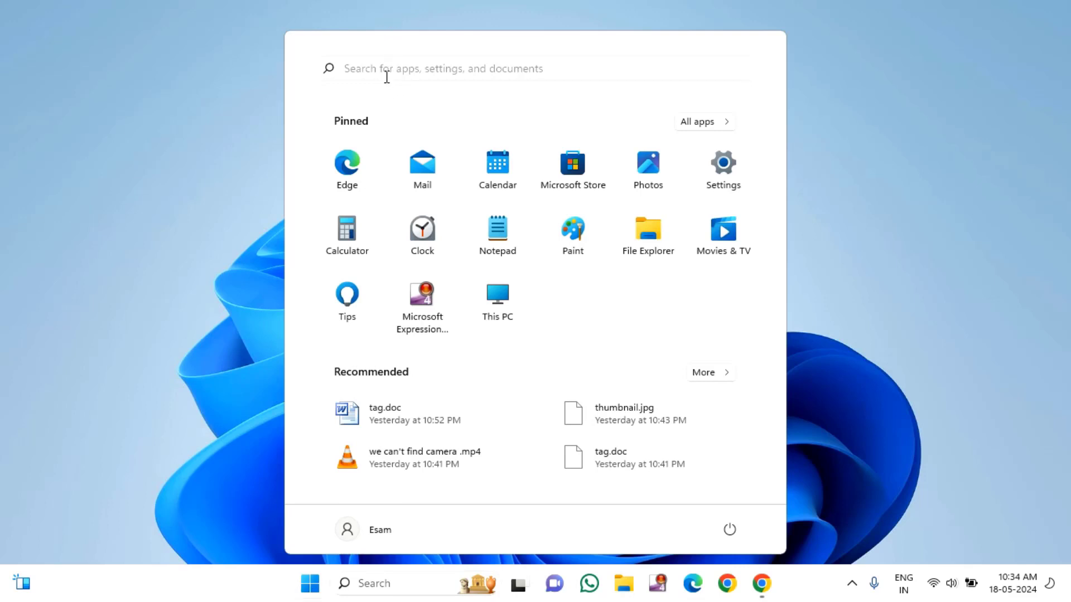
{"action": "left_click", "coordinate": [386, 75]}
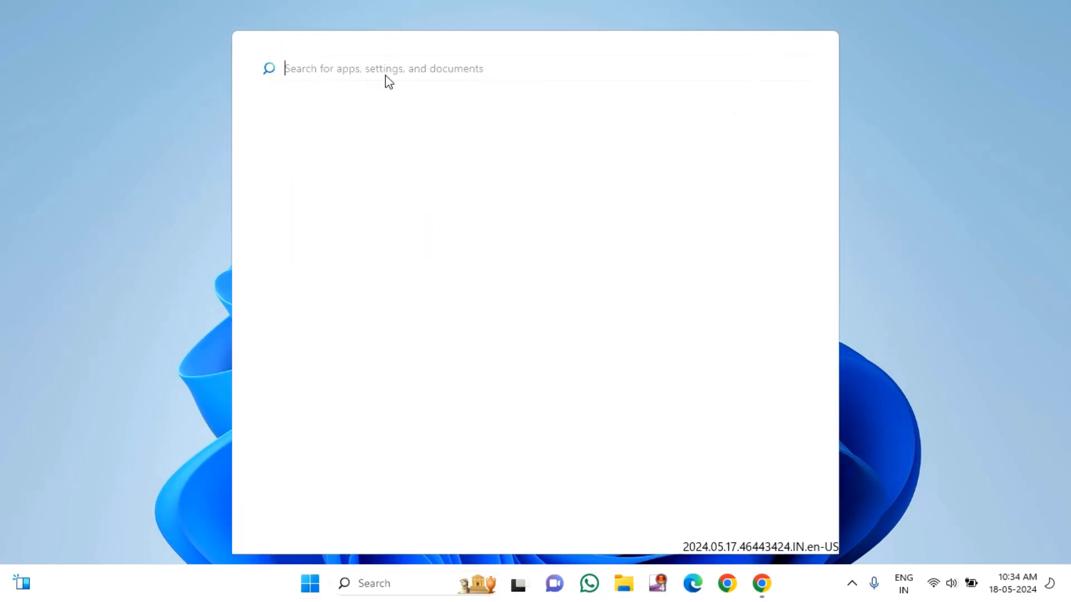
{"action": "type", "text": "se"}
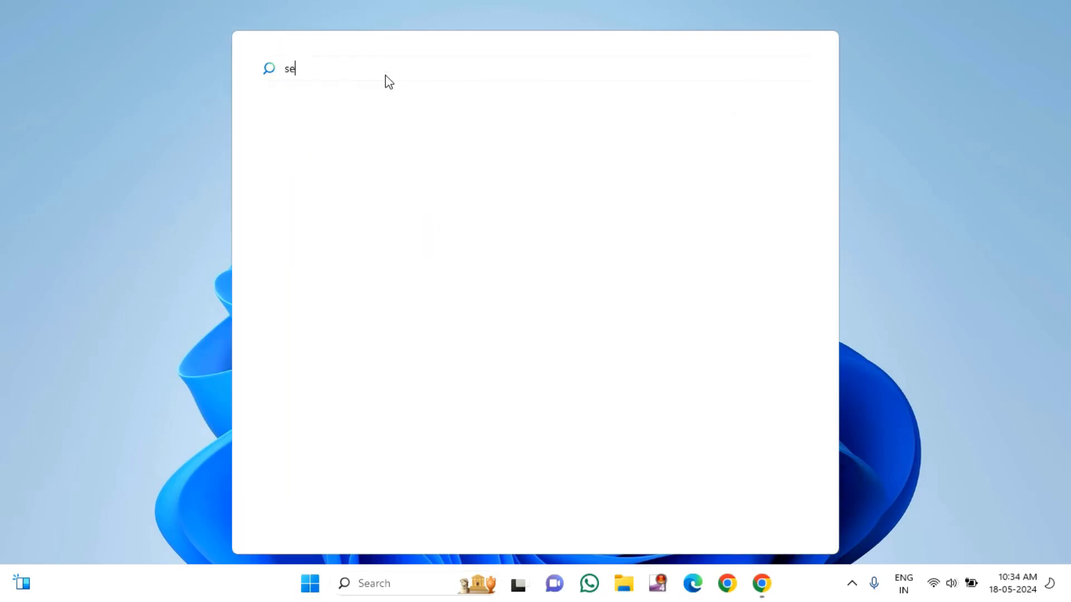
{"action": "type", "text": "cpo"}
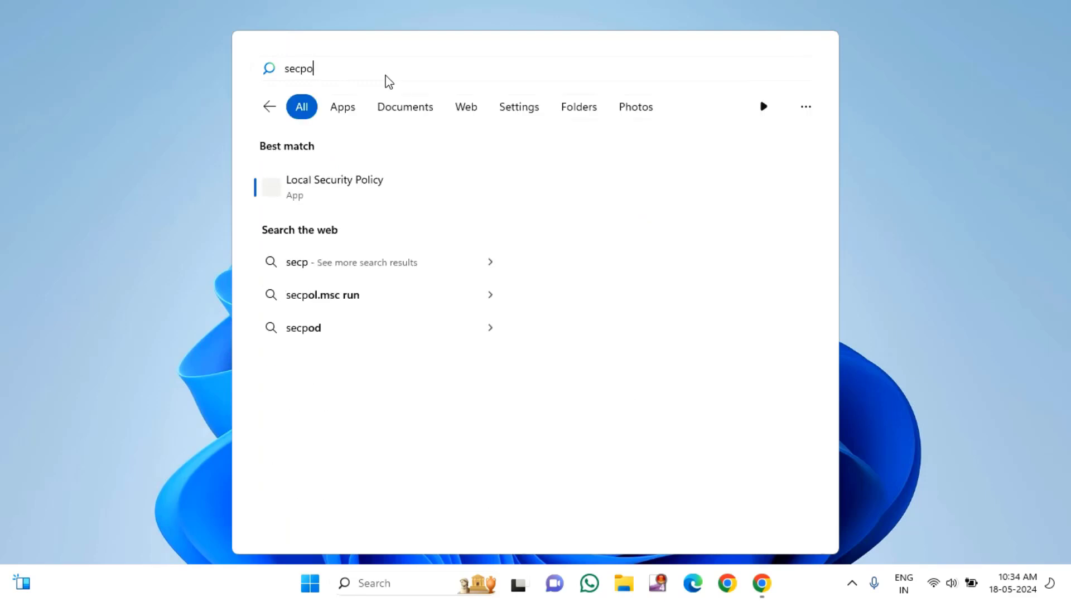
{"action": "type", "text": "l."}
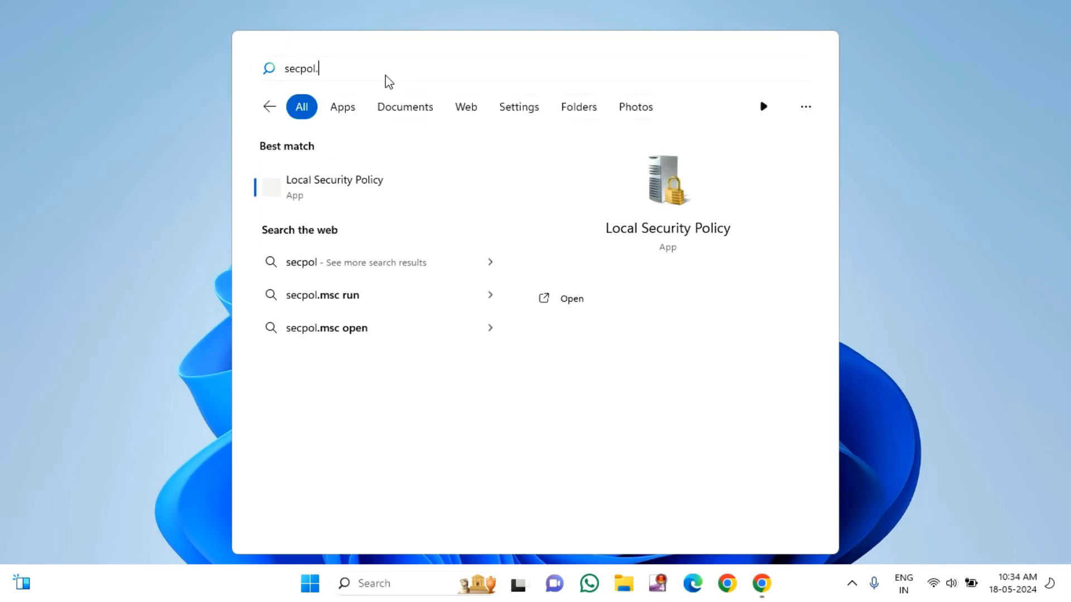
{"action": "type", "text": "msc"}
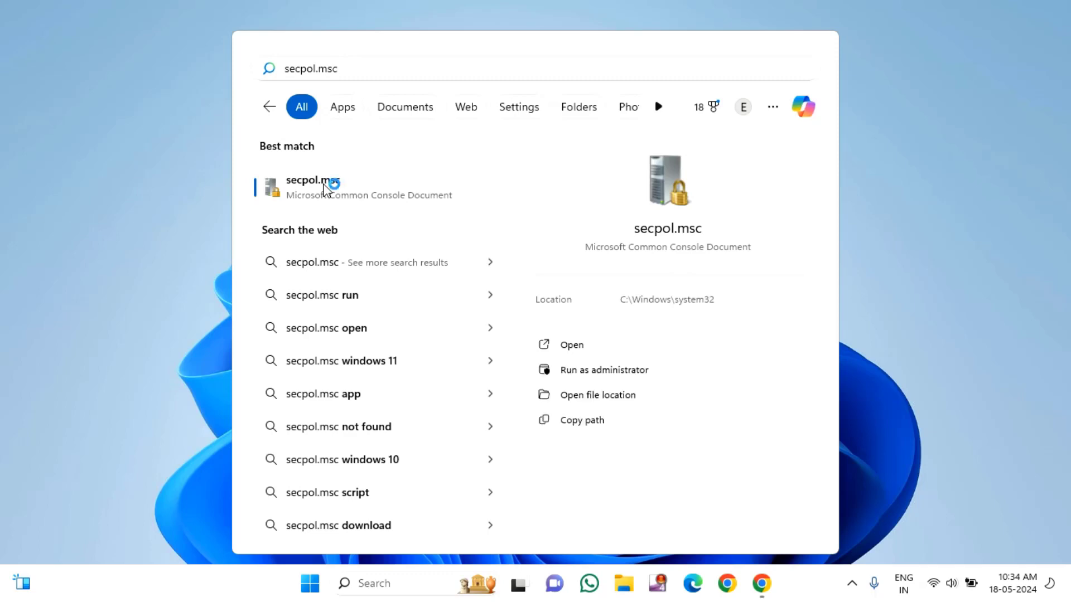
Step: Open Local Security Policy and list Security Options under Local Policies
{"action": "left_click", "coordinate": [327, 184]}
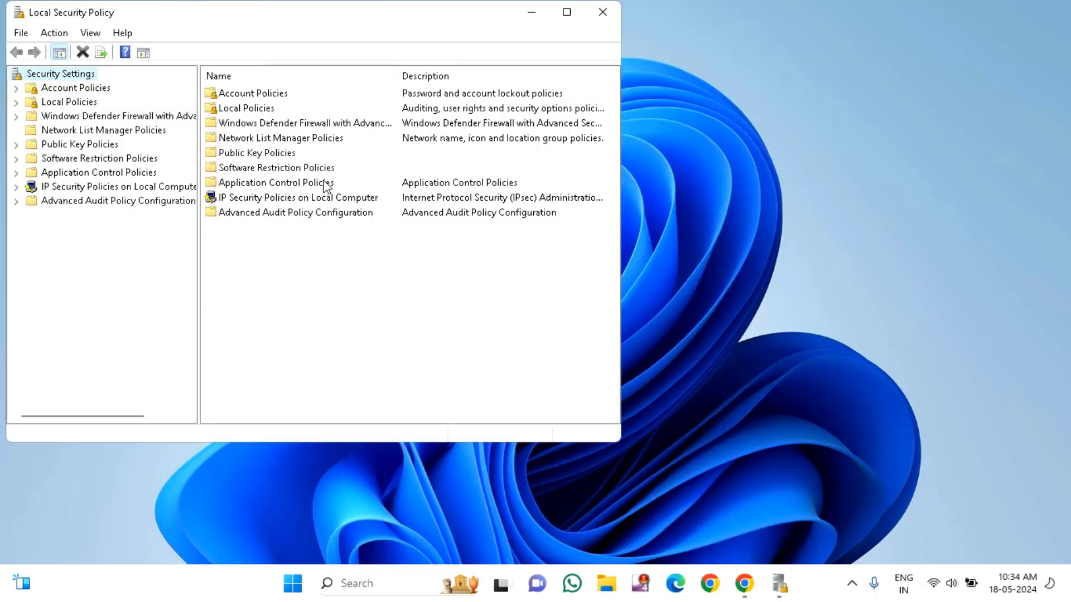
{"action": "double_click", "coordinate": [78, 103]}
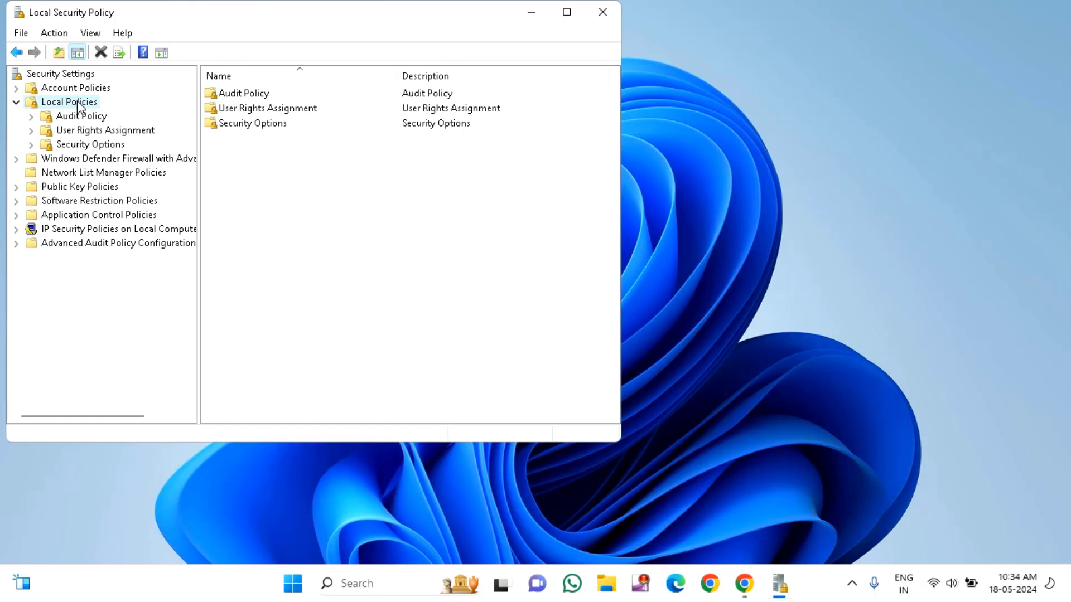
{"action": "double_click", "coordinate": [62, 103]}
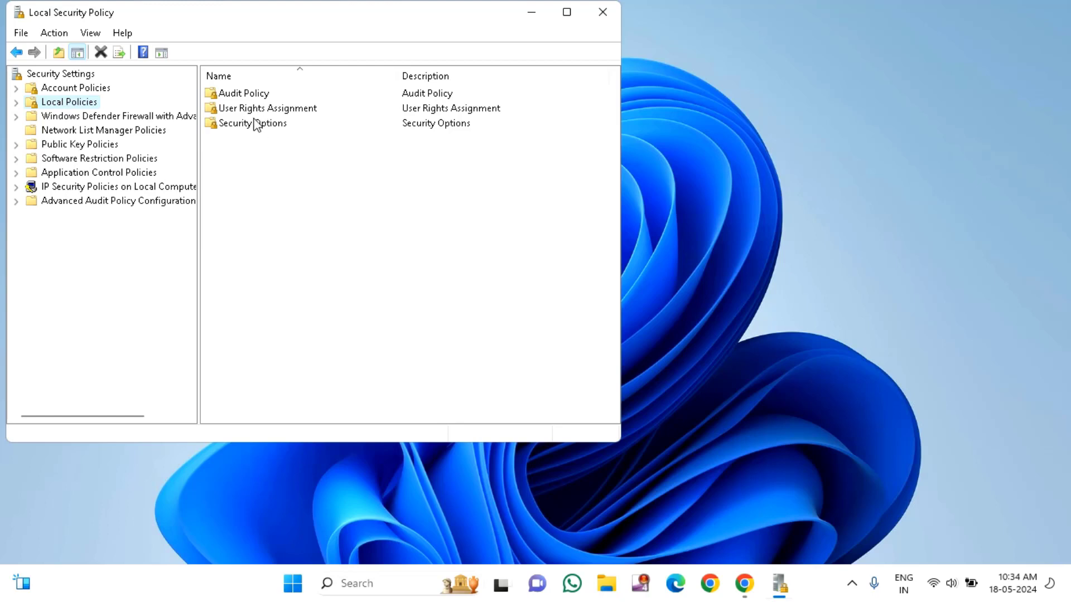
{"action": "double_click", "coordinate": [255, 123]}
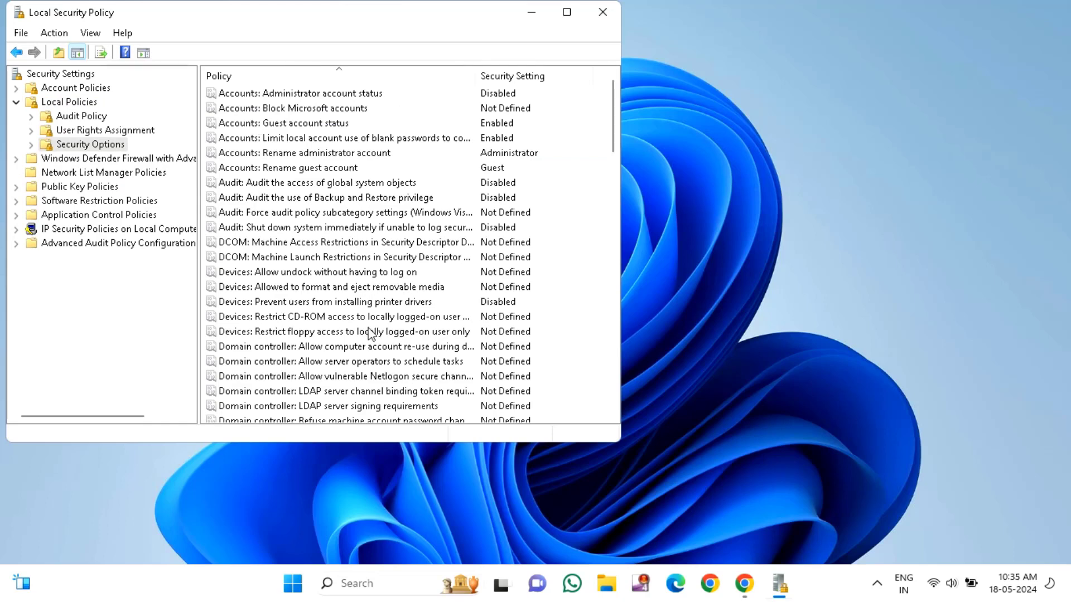
Step: Scroll the Security Options list down to the User Account Control policies
{"action": "scroll", "coordinate": [370, 333], "scroll_direction": "down", "scroll_amount": 2}
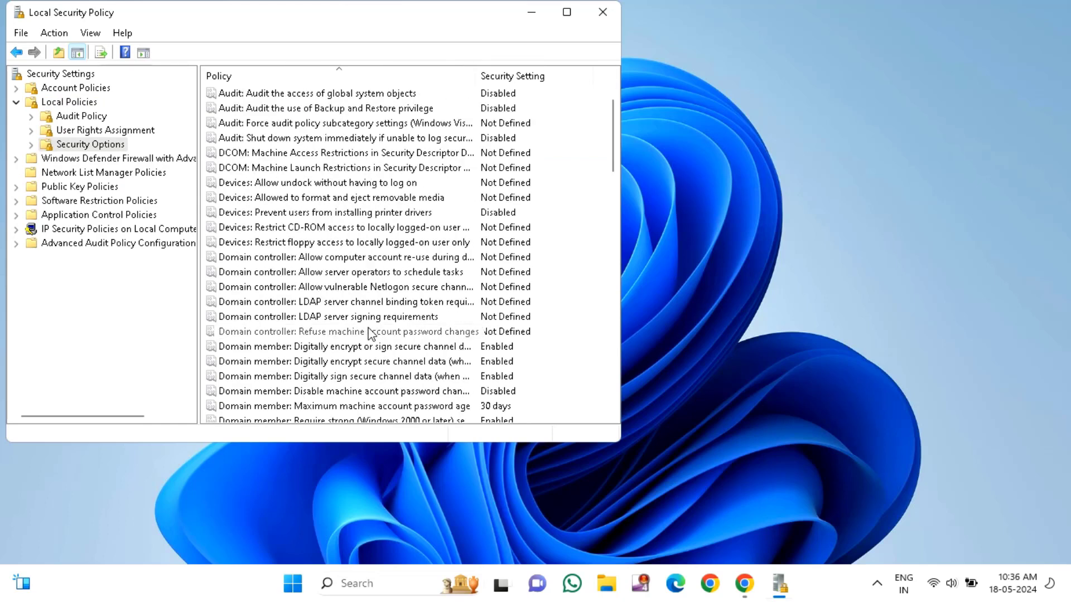
{"action": "scroll", "coordinate": [370, 333], "scroll_direction": "down", "scroll_amount": 4}
{"action": "scroll", "coordinate": [370, 333], "scroll_direction": "down", "scroll_amount": 3}
{"action": "scroll", "coordinate": [370, 333], "scroll_direction": "down", "scroll_amount": 5}
{"action": "scroll", "coordinate": [370, 333], "scroll_direction": "down", "scroll_amount": 2}
{"action": "scroll", "coordinate": [369, 333], "scroll_direction": "down", "scroll_amount": 3}
{"action": "scroll", "coordinate": [370, 333], "scroll_direction": "down", "scroll_amount": 3}
{"action": "scroll", "coordinate": [370, 333], "scroll_direction": "down", "scroll_amount": 3}
{"action": "scroll", "coordinate": [371, 340], "scroll_direction": "down", "scroll_amount": 1}
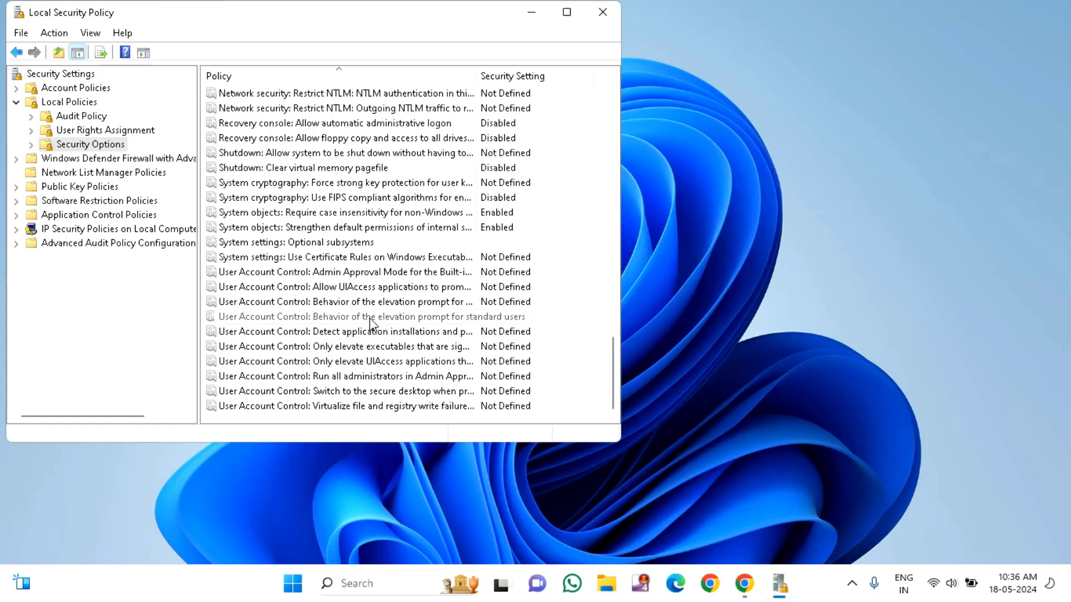
Step: Set 'Behavior of the elevation prompt for standard users' to 'Prompt for credentials on the secure desktop'
{"action": "double_click", "coordinate": [466, 323]}
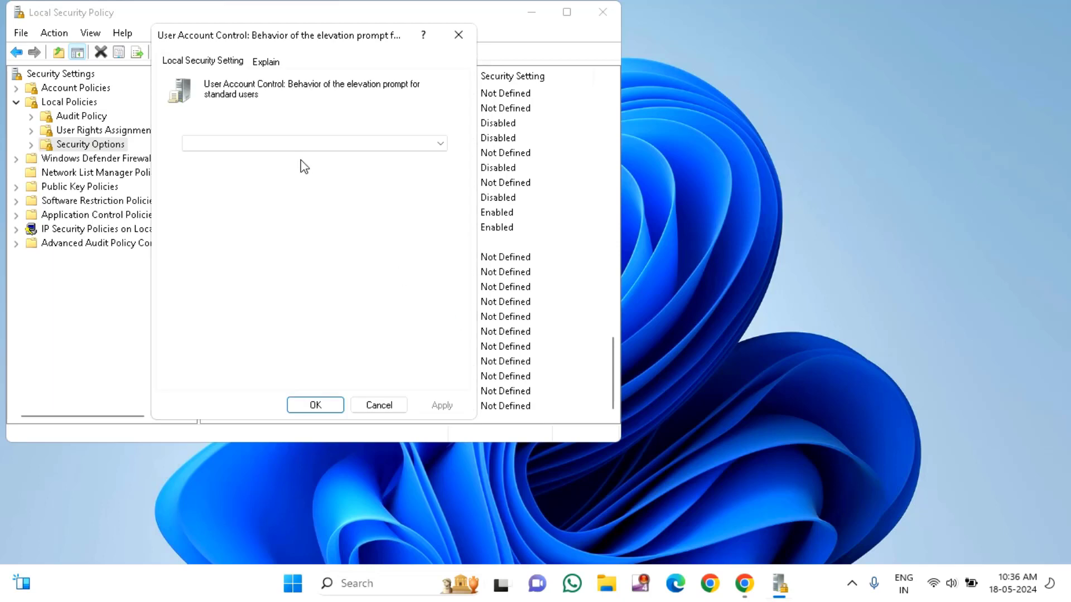
{"action": "left_click", "coordinate": [246, 137]}
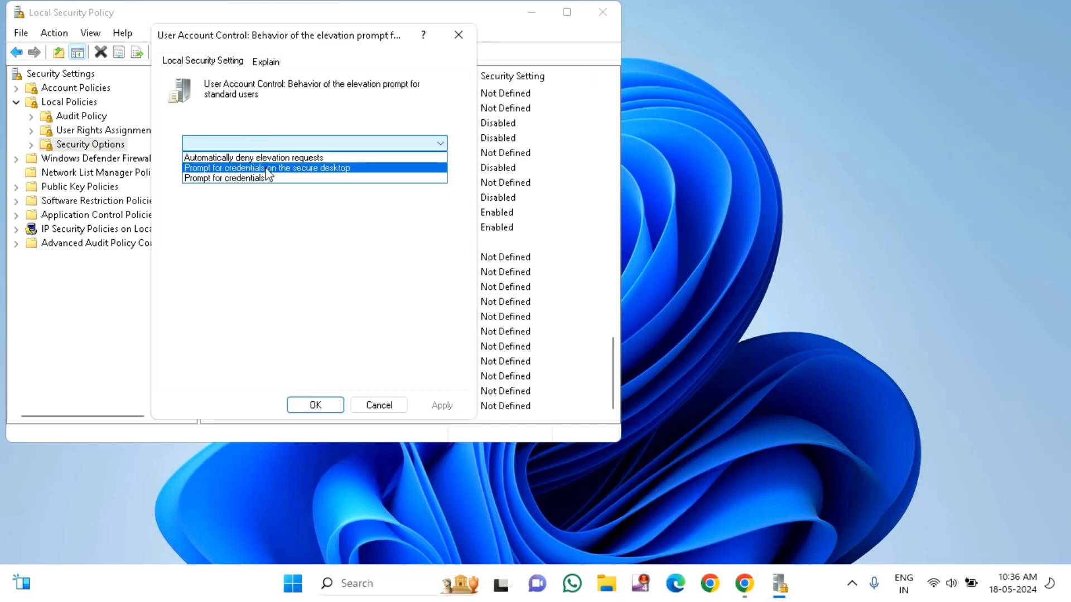
{"action": "left_click", "coordinate": [309, 171]}
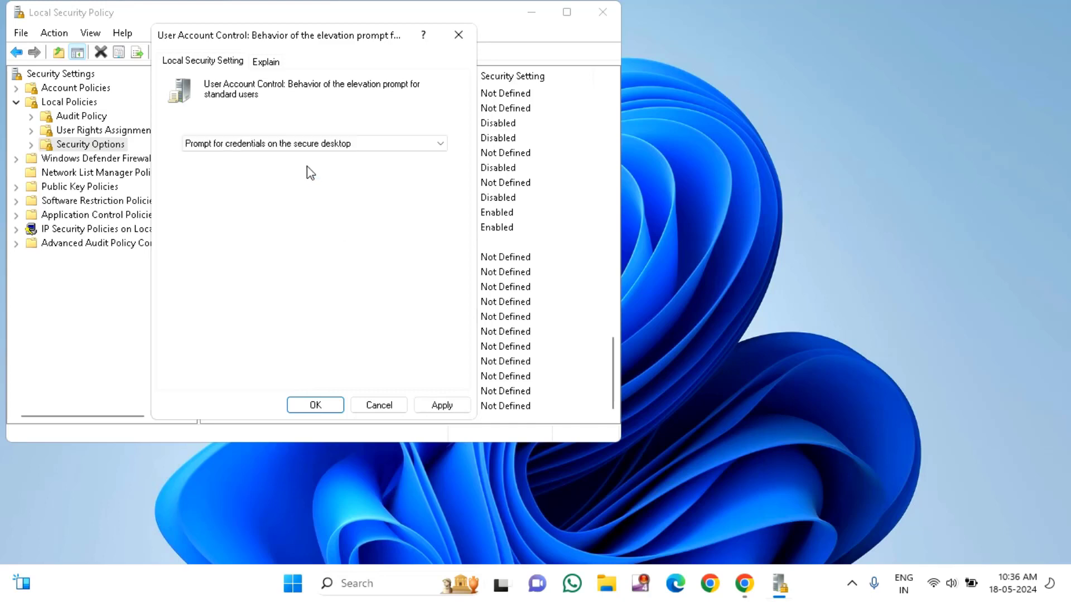
{"action": "left_click", "coordinate": [315, 405]}
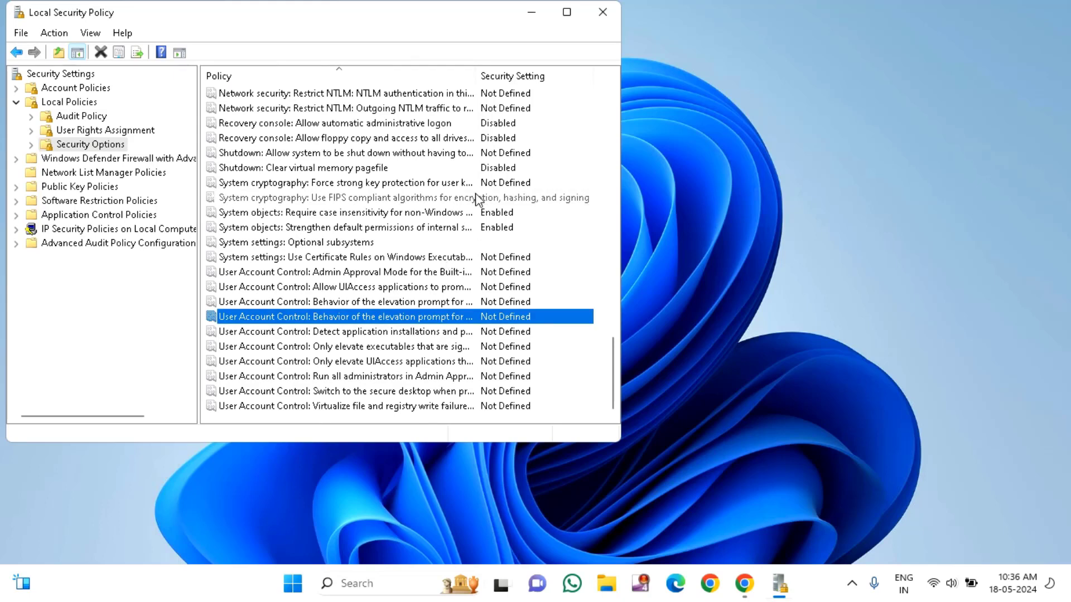
Step: Close Local Security Policy and launch the Local Group Policy Editor from a gpedit.msc search
{"action": "left_click", "coordinate": [601, 12]}
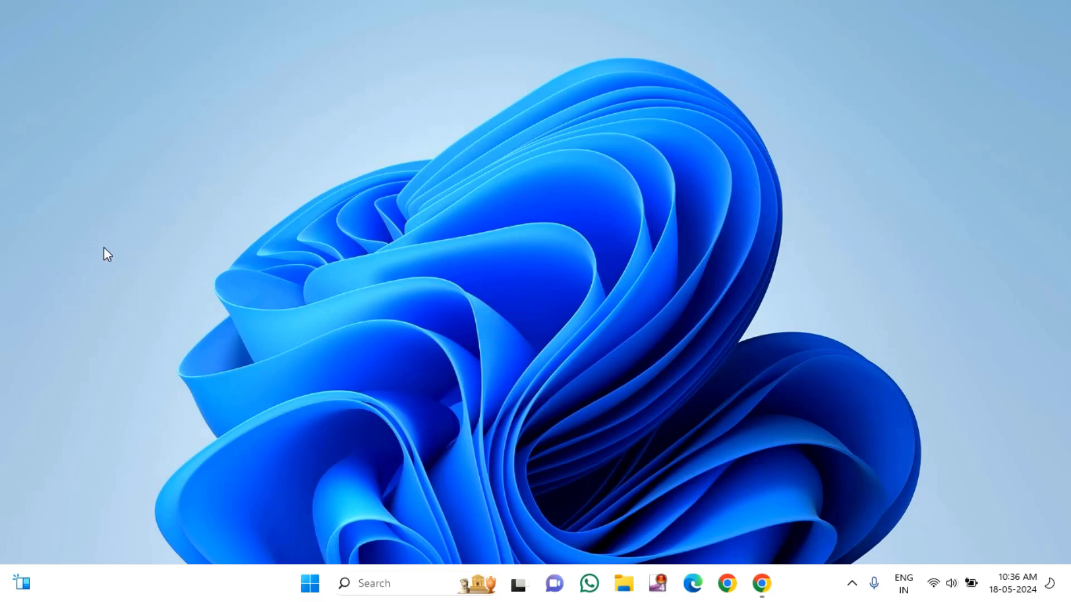
{"action": "key", "text": "super"}
{"action": "left_click", "coordinate": [478, 62]}
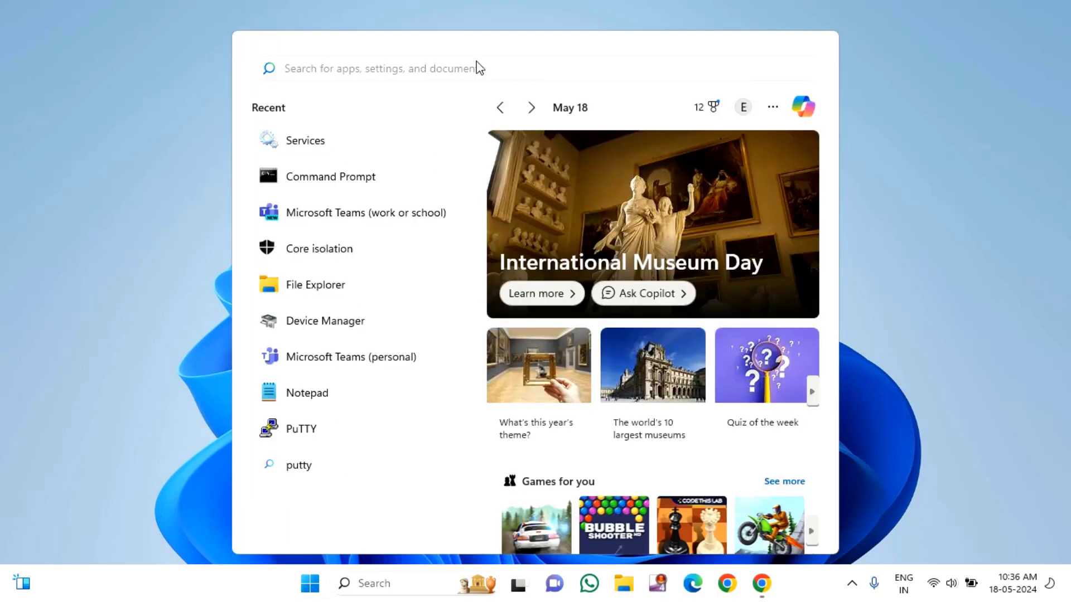
{"action": "type", "text": "gped"}
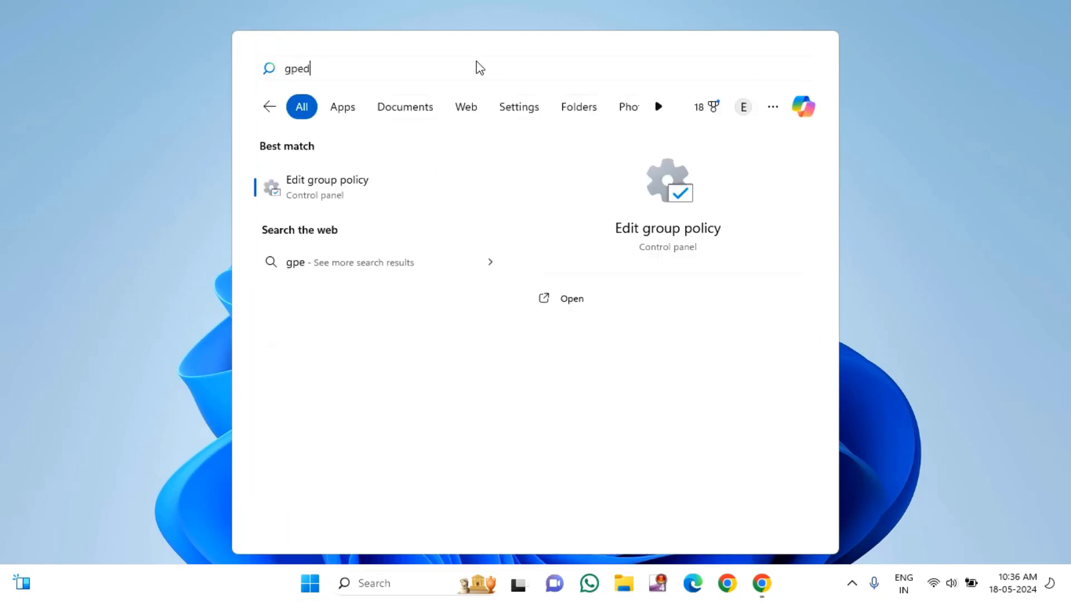
{"action": "type", "text": "it.msc"}
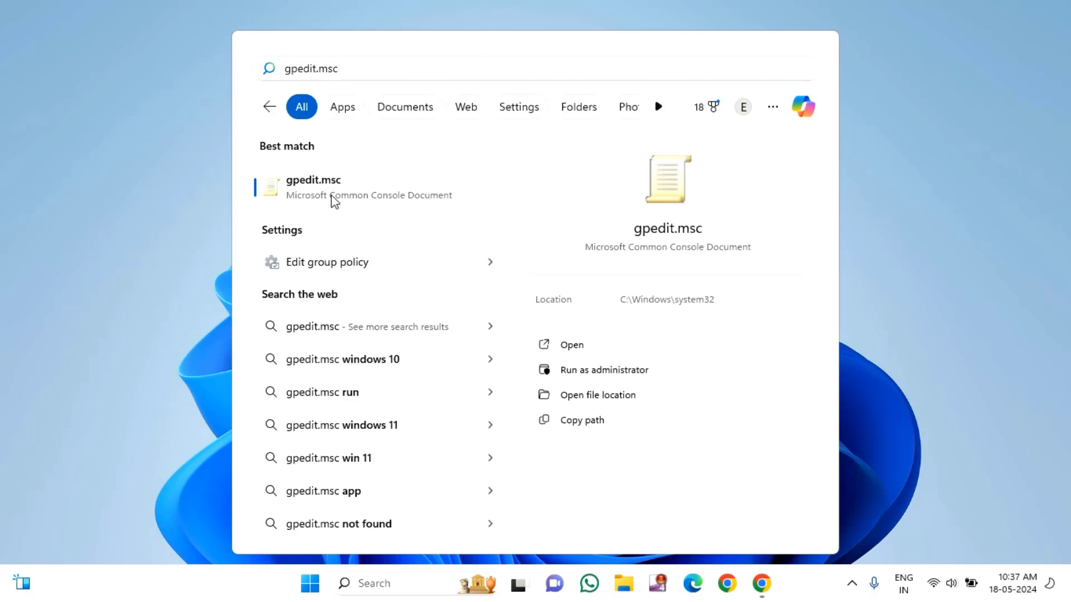
{"action": "left_click", "coordinate": [333, 201]}
Step: Expand Computer Configuration > Administrative Templates > Windows Components in the policy tree
{"action": "left_click", "coordinate": [216, 210]}
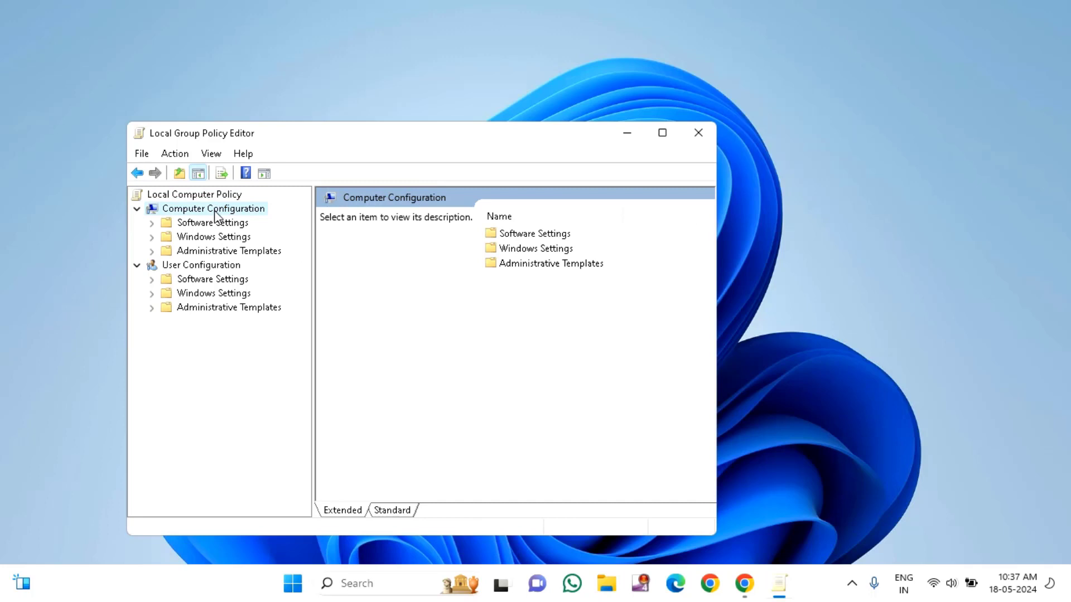
{"action": "double_click", "coordinate": [221, 252]}
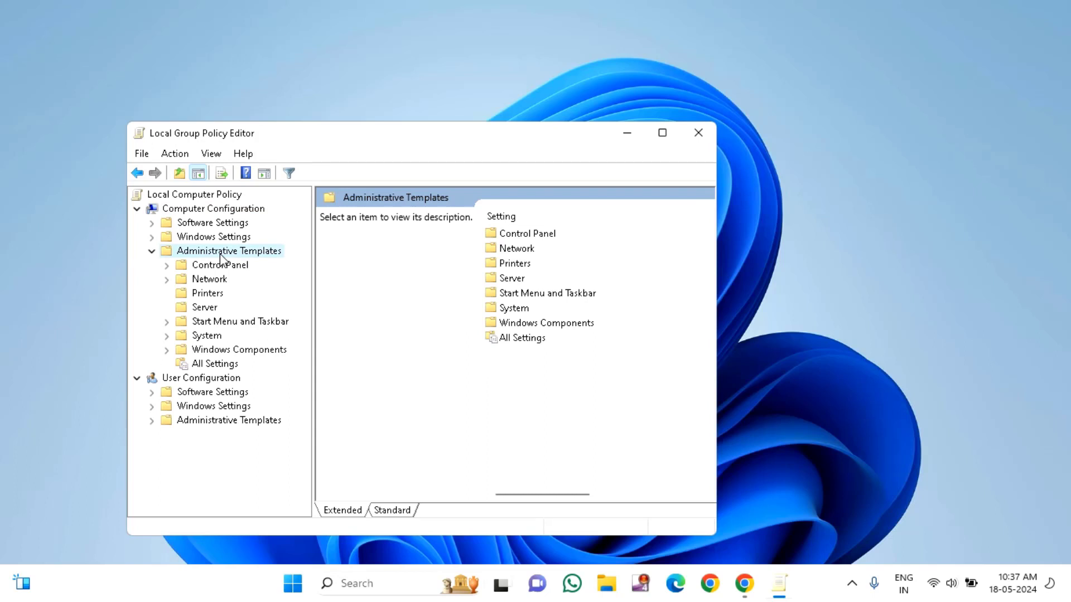
{"action": "double_click", "coordinate": [251, 350]}
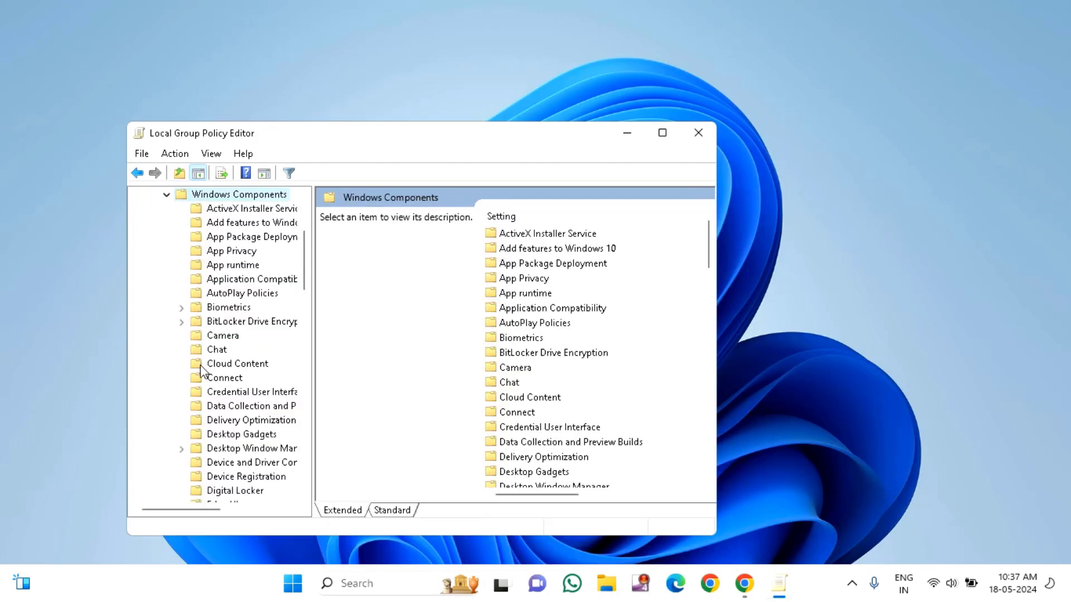
{"action": "scroll", "coordinate": [202, 368], "scroll_direction": "down", "scroll_amount": 1}
{"action": "scroll", "coordinate": [204, 379], "scroll_direction": "down", "scroll_amount": 2}
{"action": "scroll", "coordinate": [204, 379], "scroll_direction": "down", "scroll_amount": 3}
{"action": "scroll", "coordinate": [218, 385], "scroll_direction": "down", "scroll_amount": 3}
{"action": "scroll", "coordinate": [240, 393], "scroll_direction": "down", "scroll_amount": 4}
{"action": "scroll", "coordinate": [258, 401], "scroll_direction": "down", "scroll_amount": 4}
{"action": "scroll", "coordinate": [262, 407], "scroll_direction": "down", "scroll_amount": 1}
{"action": "left_click_drag", "start_coordinate": [313, 462], "coordinate": [433, 463]}
{"action": "scroll", "coordinate": [318, 464], "scroll_direction": "down", "scroll_amount": 2}
{"action": "scroll", "coordinate": [318, 464], "scroll_direction": "down", "scroll_amount": 1}
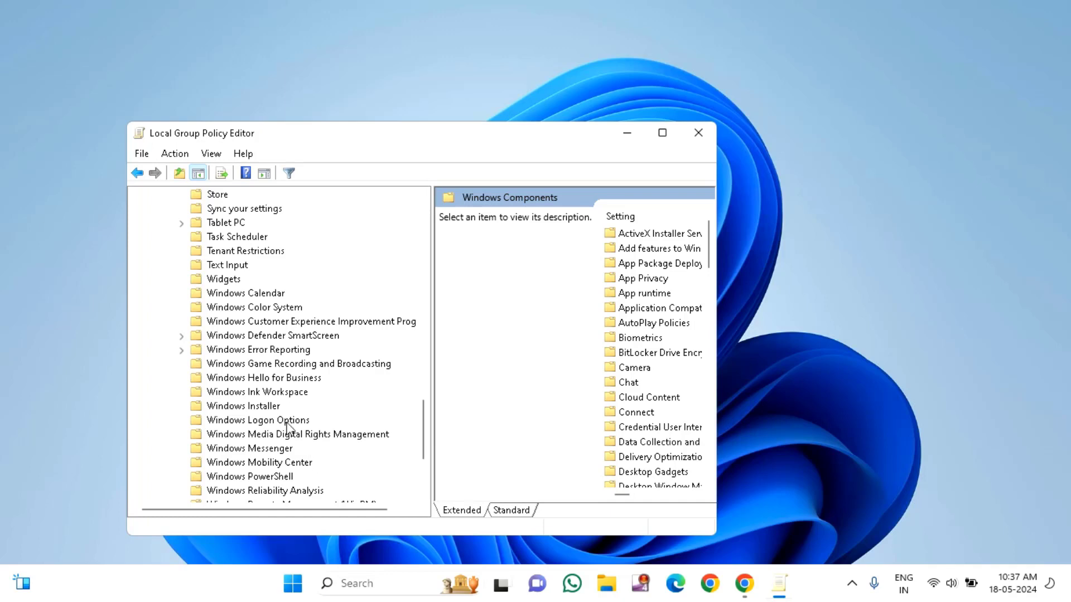
Step: List the Windows Installer policies in a maximized editor and select Turn off Windows Installer
{"action": "left_click", "coordinate": [261, 409]}
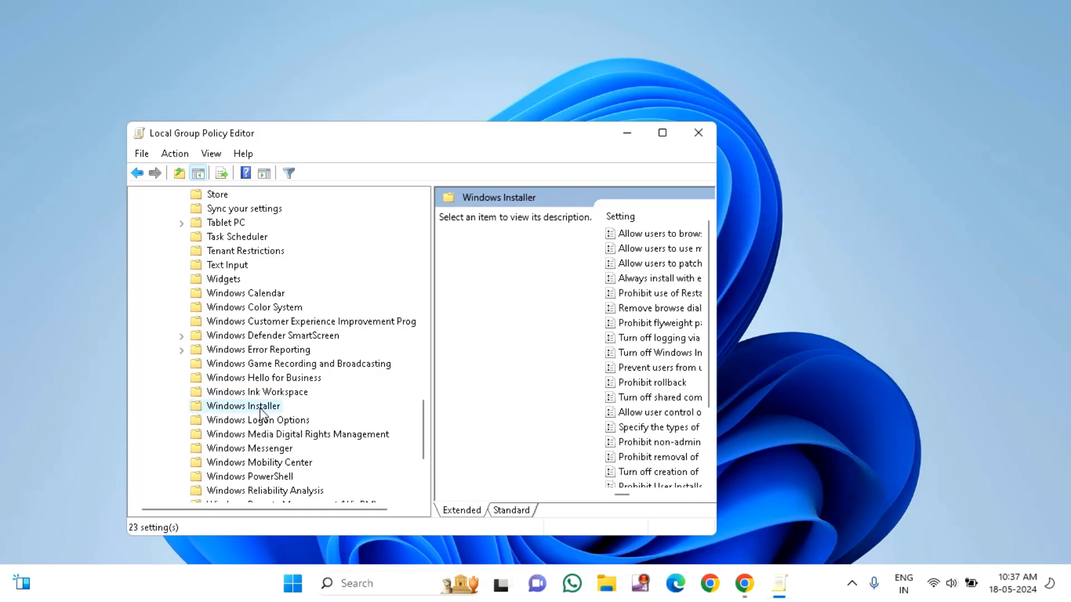
{"action": "left_click", "coordinate": [662, 132]}
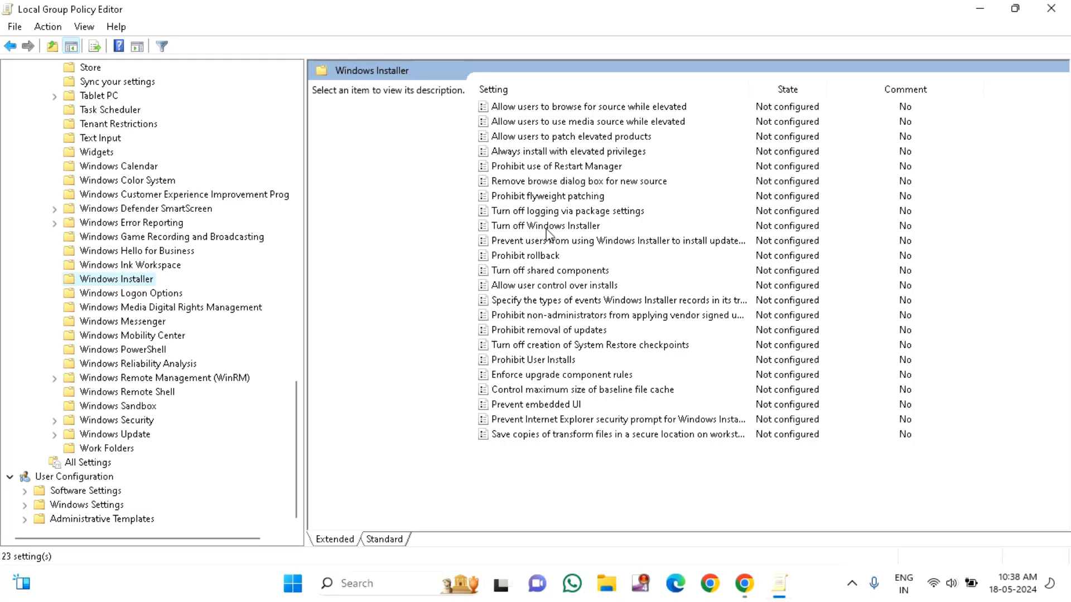
{"action": "left_click", "coordinate": [546, 231]}
Step: Enable Turn off Windows Installer with 'For non-managed applications only' and confirm
{"action": "double_click", "coordinate": [547, 232]}
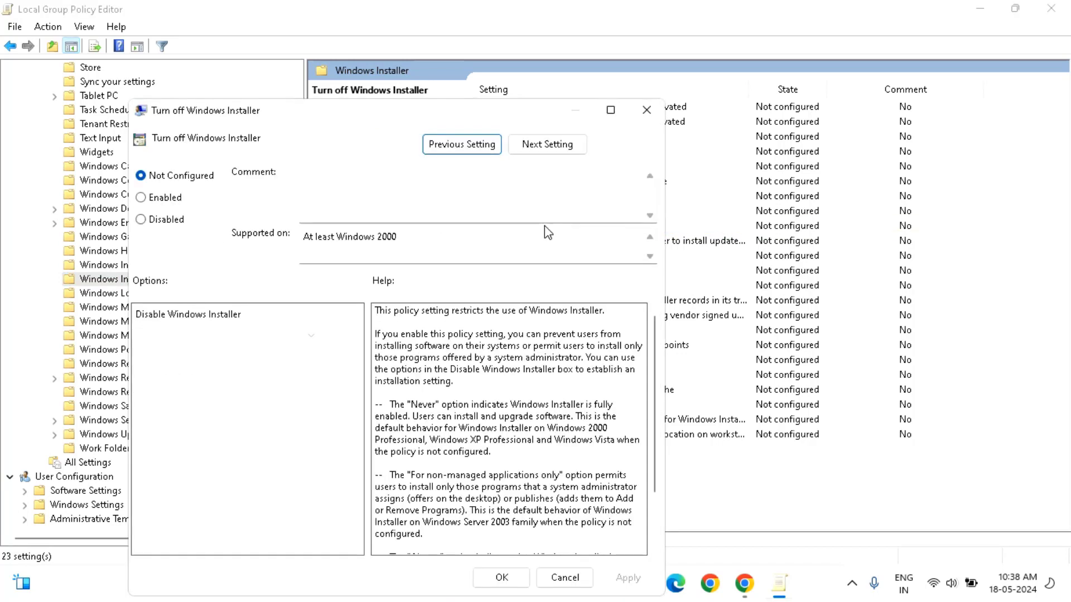
{"action": "left_click", "coordinate": [165, 198]}
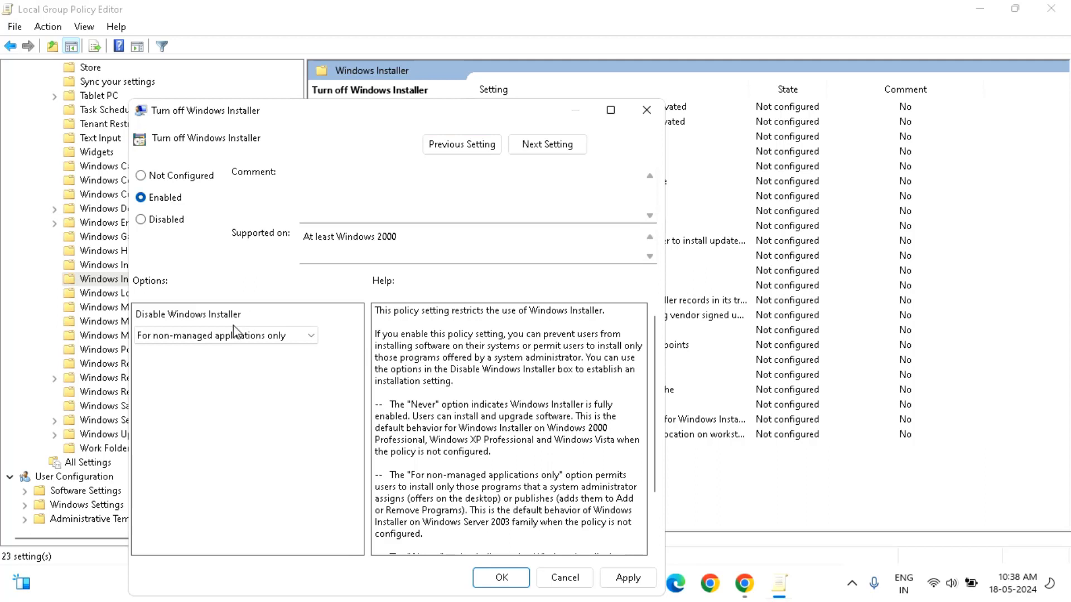
{"action": "left_click", "coordinate": [311, 338]}
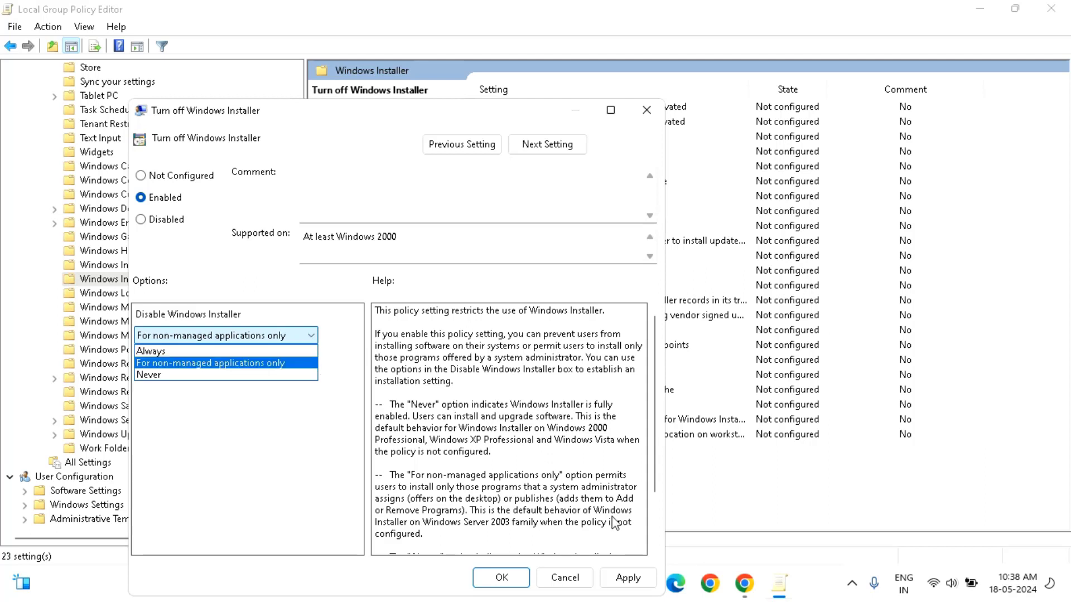
{"action": "left_click", "coordinate": [479, 572]}
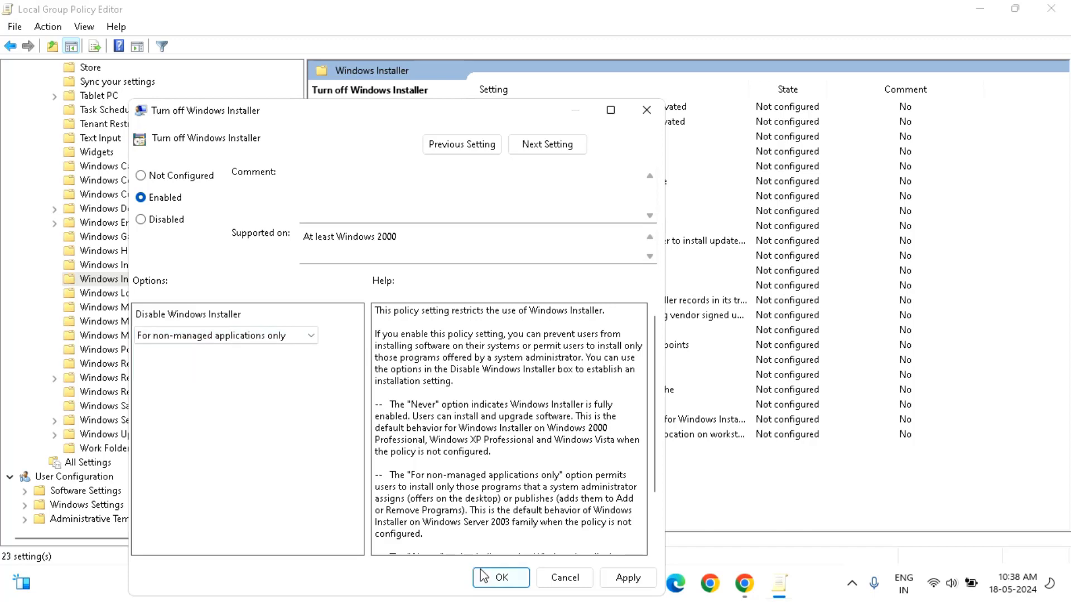
Step: Close the Local Group Policy Editor window with its X button
{"action": "left_click", "coordinate": [1051, 9]}
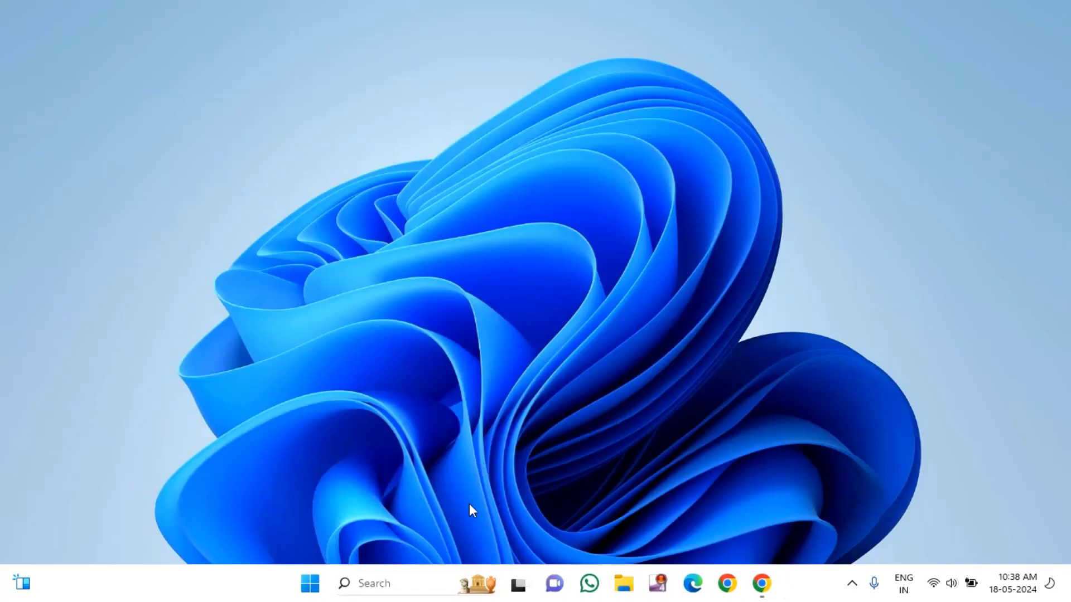